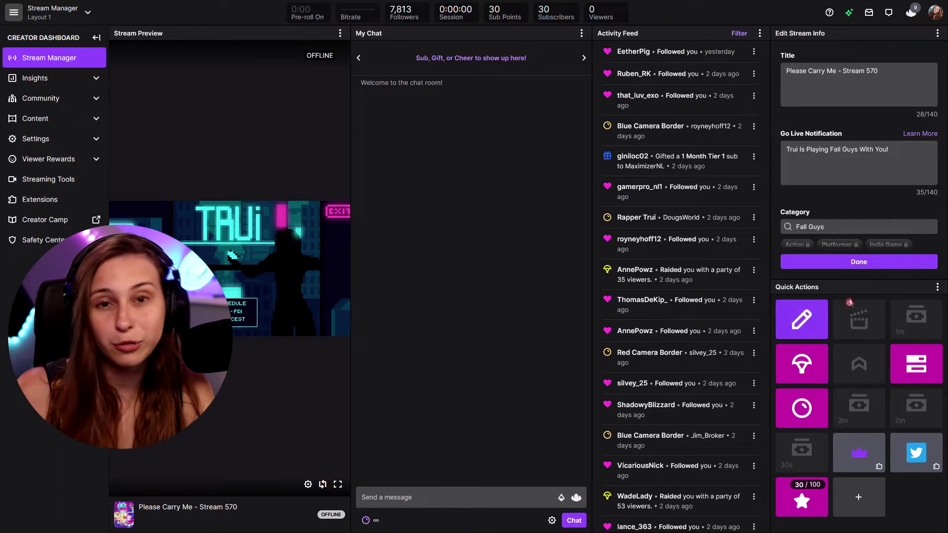
Step: Open the Add Quick Actions catalogue from the Quick Actions panel
left_click(860, 499)
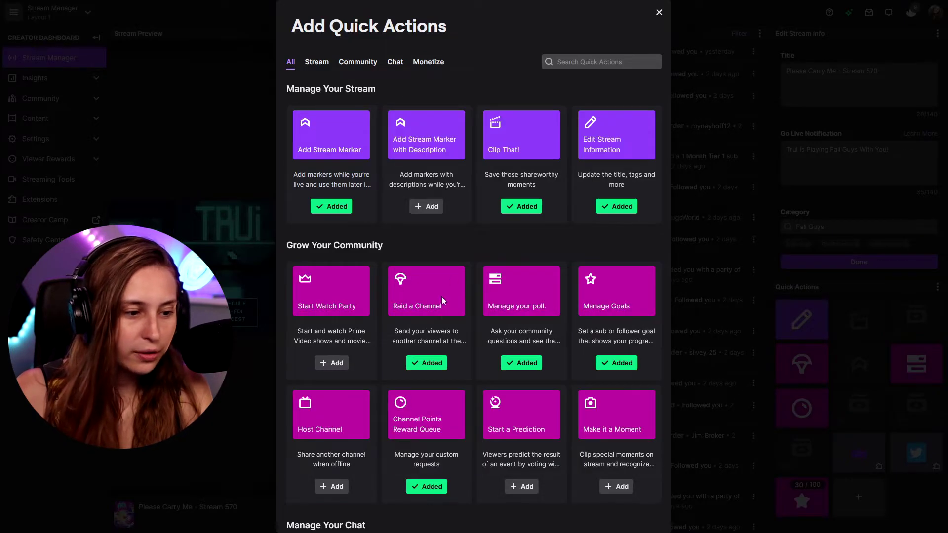
Step: Confirm Manage Goals shows Added under Grow Your Community, then close the catalogue
scroll(442, 301, "down", 1)
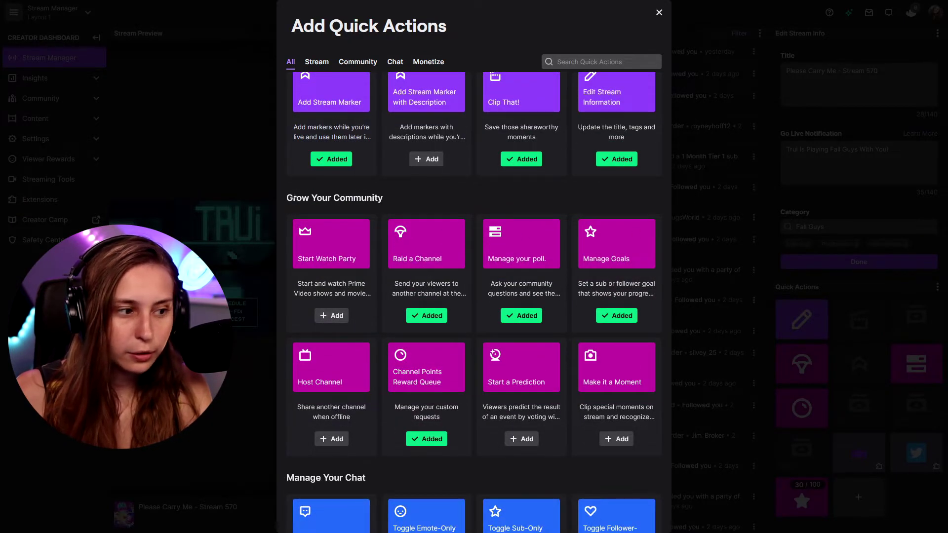
left_click_drag(295, 195, 378, 206)
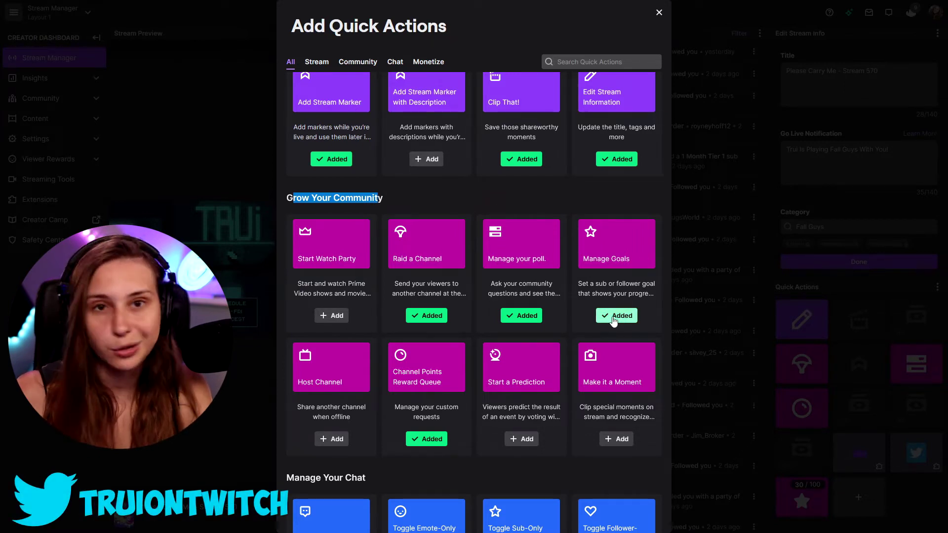
left_click(659, 12)
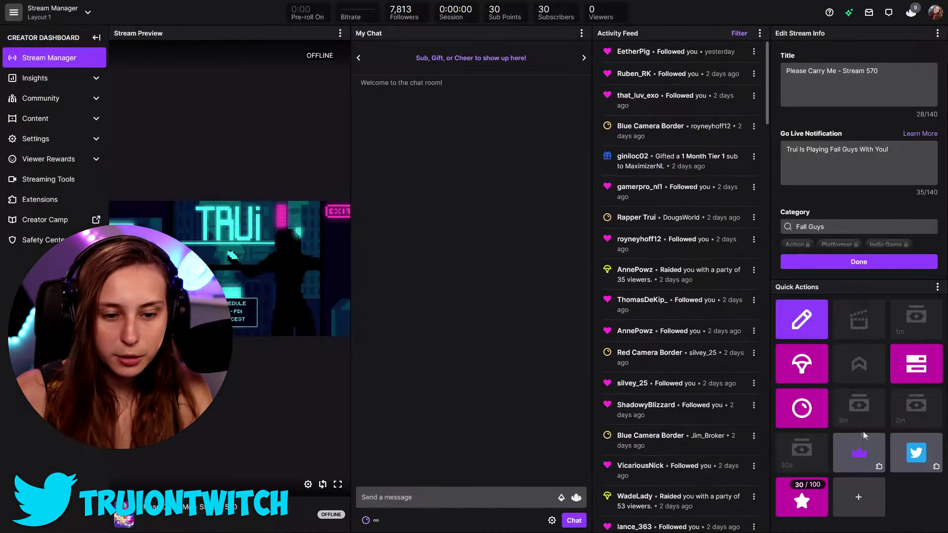
Step: End the 30/100 'Trui changes to Truigi Immediately!' goal and reopen Manage Goals
left_click(802, 502)
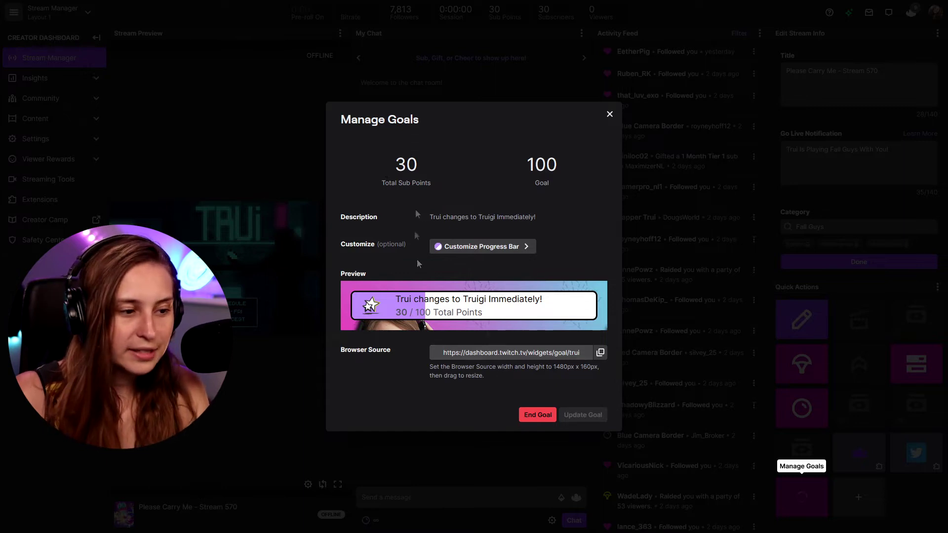
left_click(537, 416)
left_click(799, 492)
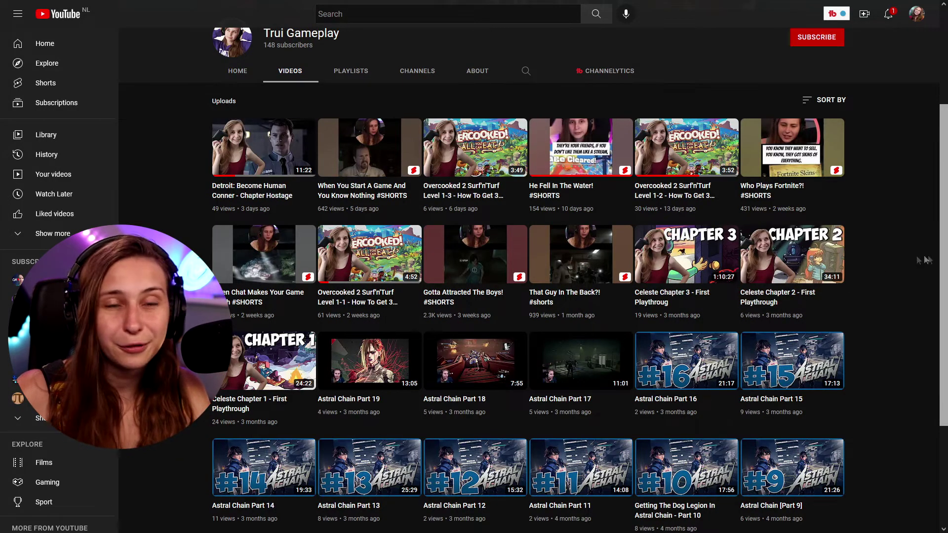
scroll(872, 272, "up", 1)
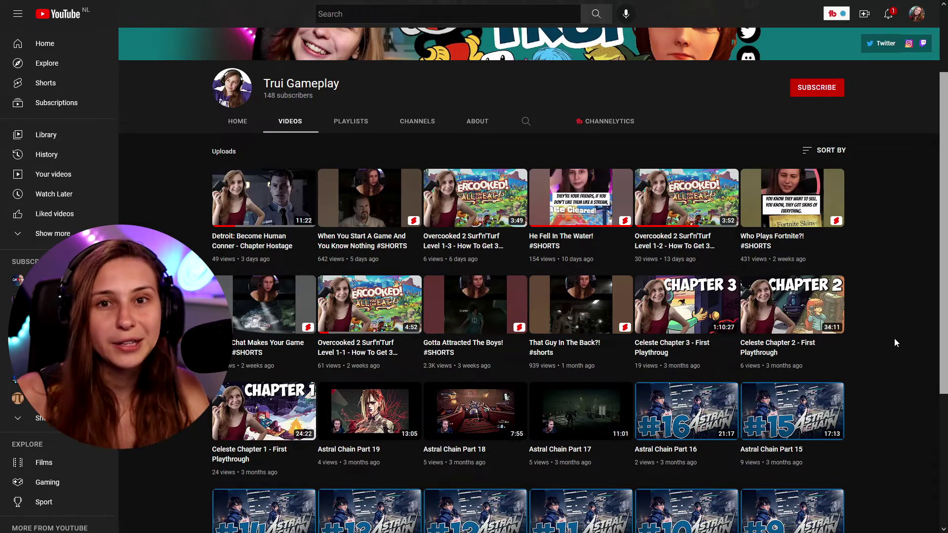
scroll(504, 233, "up", 2)
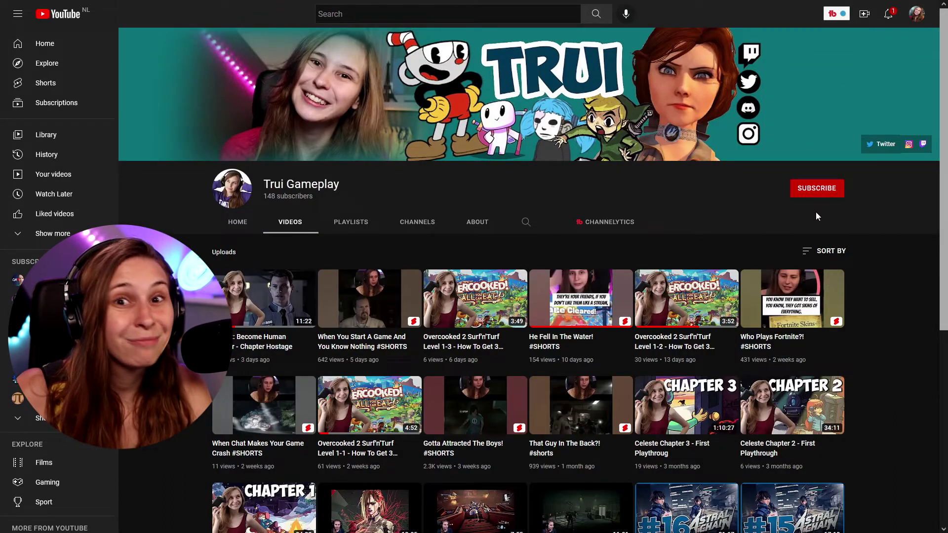
left_click_drag(264, 196, 296, 196)
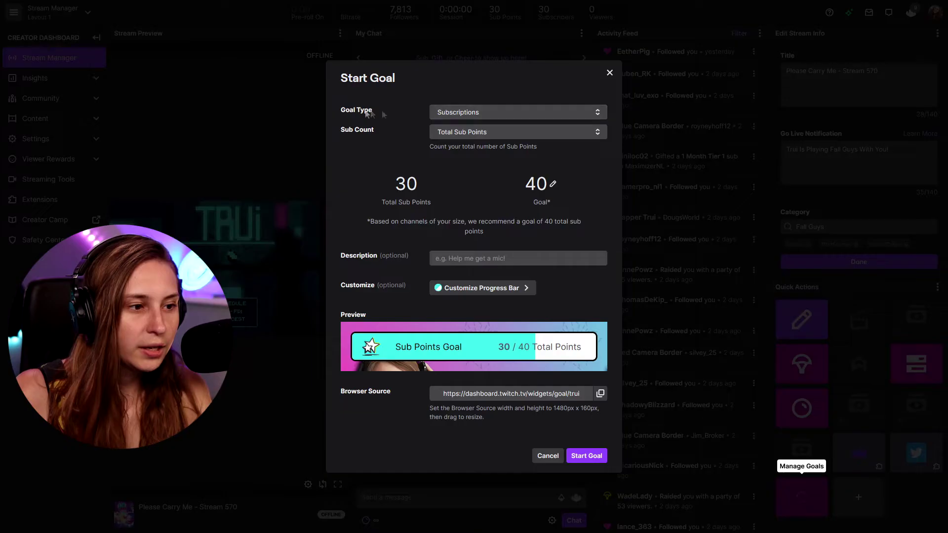
Step: Keep Subscriptions as the Goal Type and bring up the Sub Count choices
left_click(457, 113)
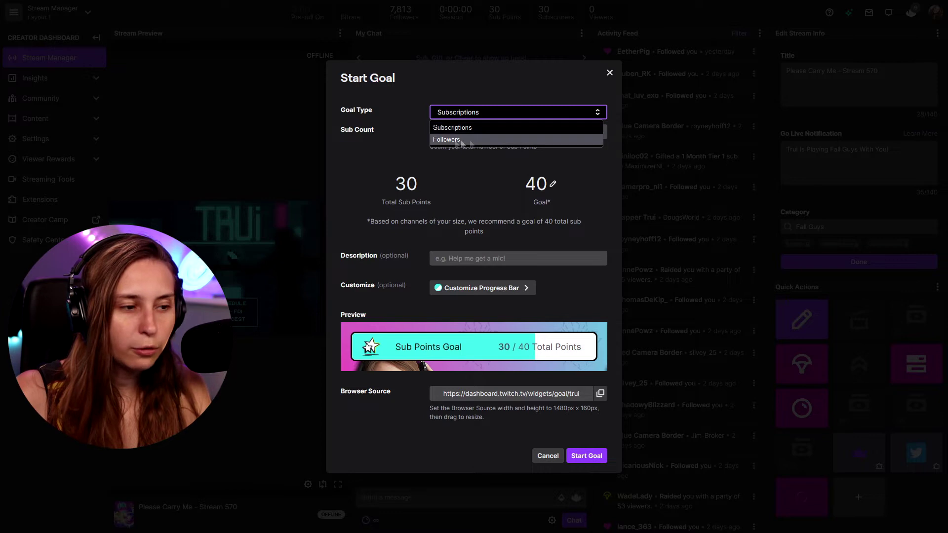
left_click(485, 129)
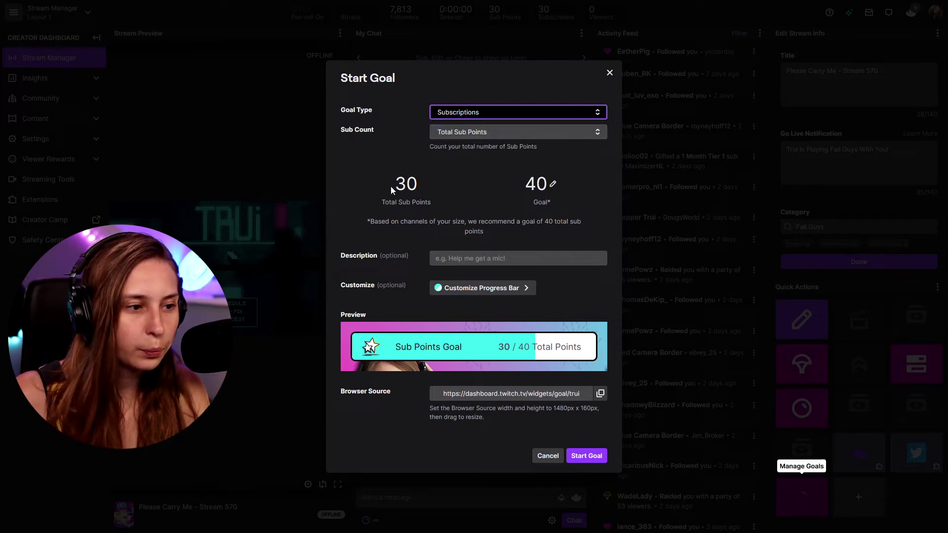
left_click(452, 136)
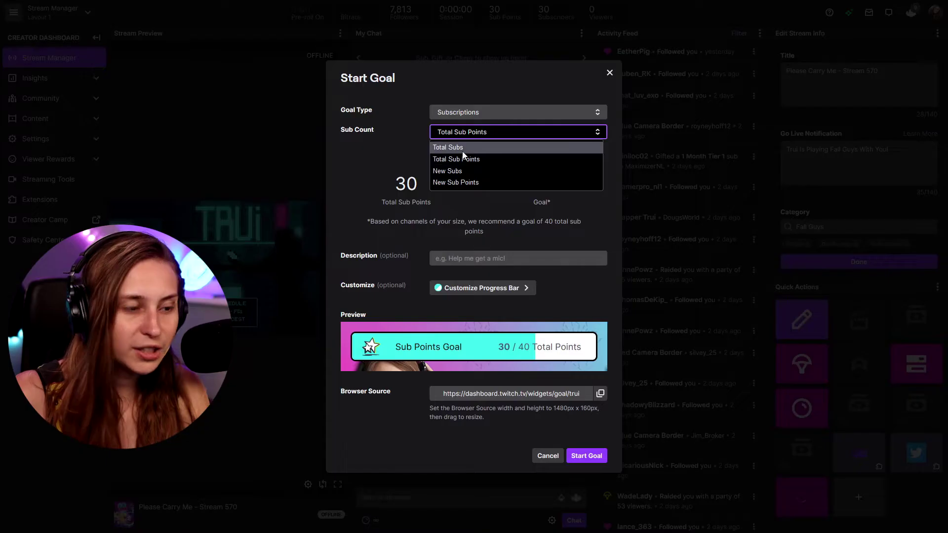
Step: Count Total Subs with a target of 50 and description 'Trui Will Do A Dance'
left_click(454, 147)
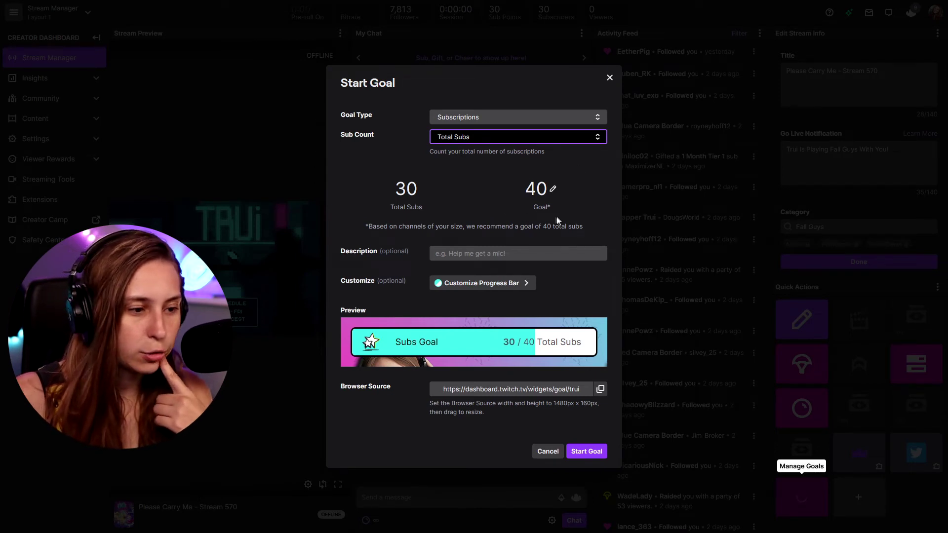
left_click_drag(369, 226, 463, 226)
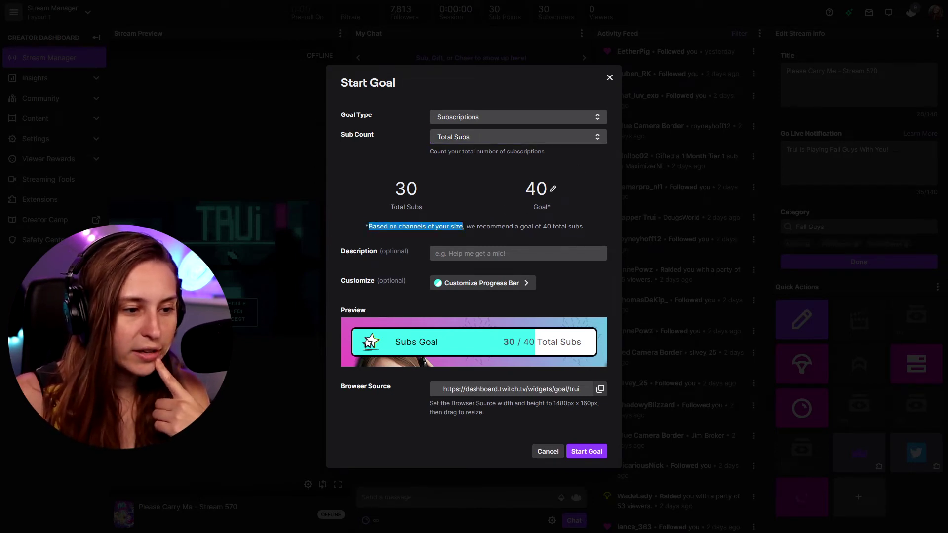
left_click(551, 201)
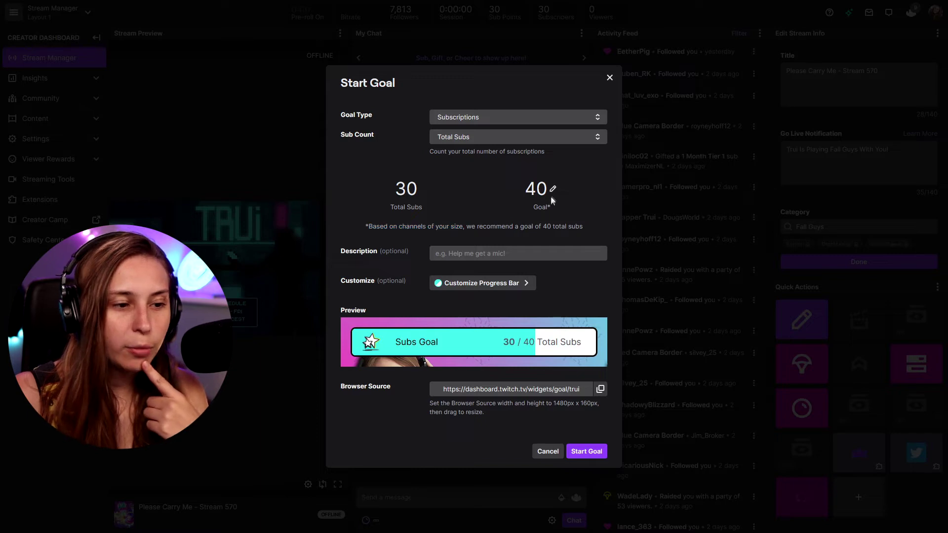
left_click(553, 190)
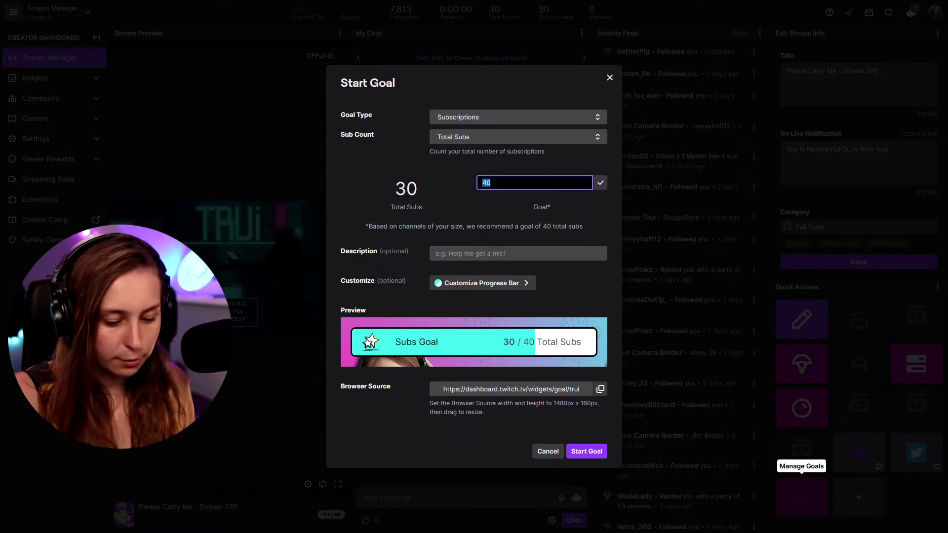
left_click(601, 187)
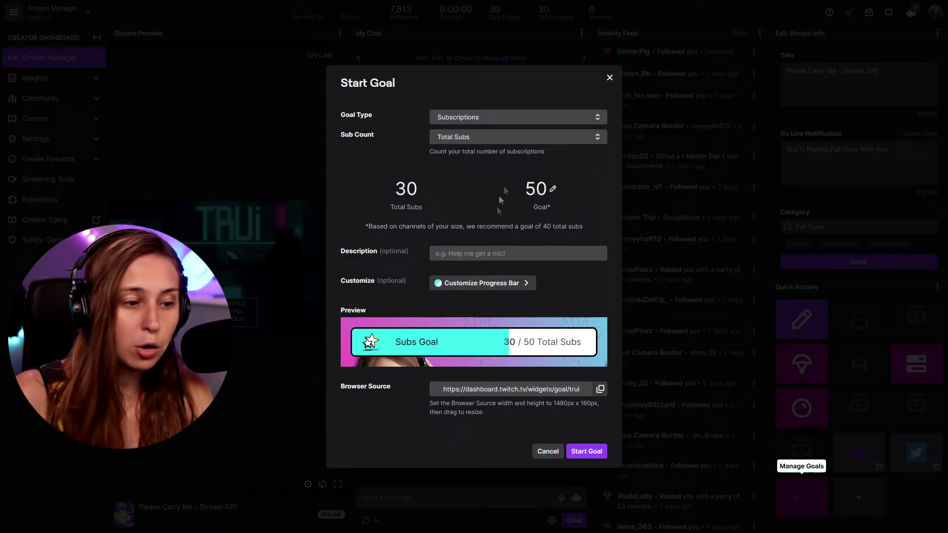
left_click(517, 253)
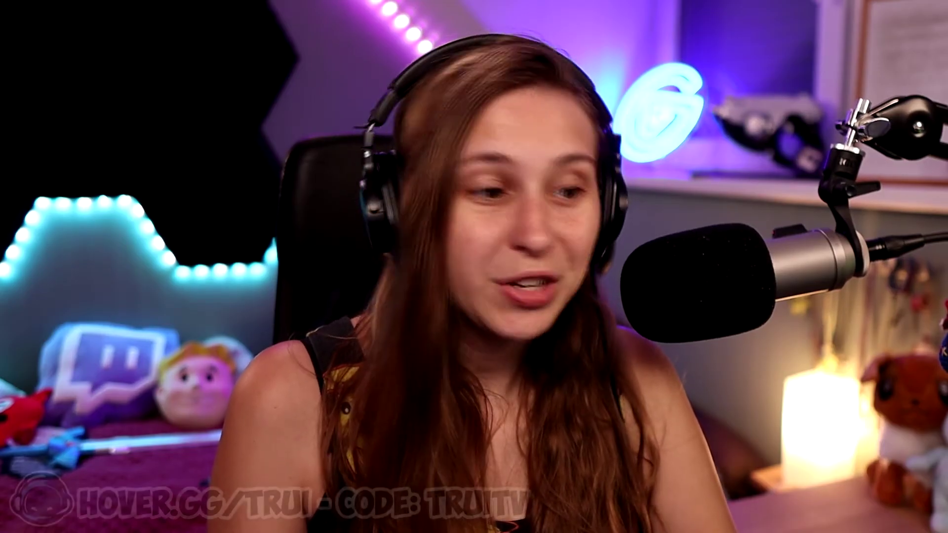
type("u")
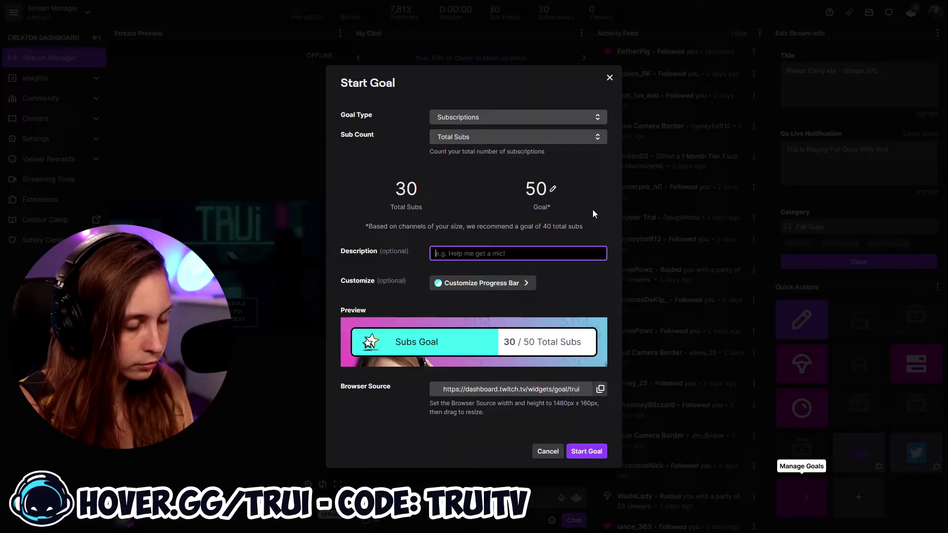
type("i Will Do A Dance")
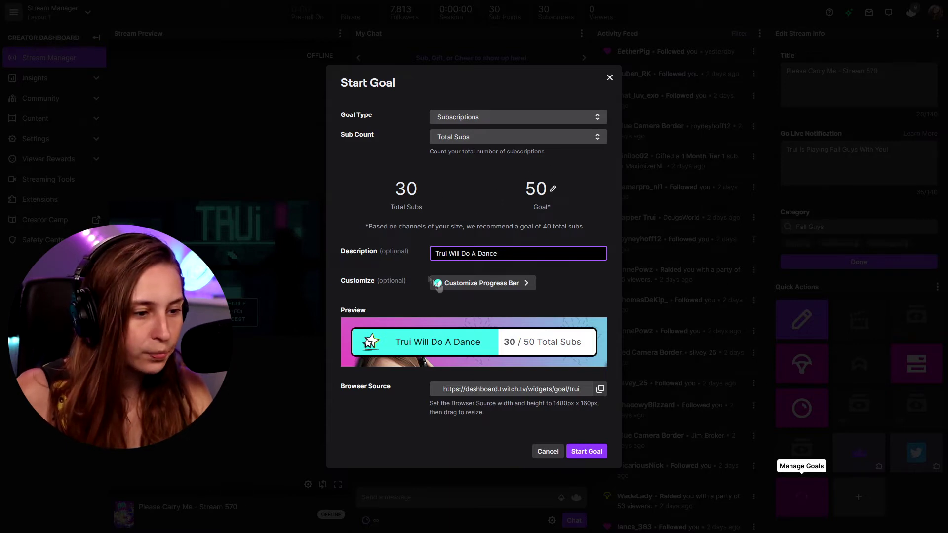
Step: Try several progress bar swatches and settle on mint green
left_click(452, 286)
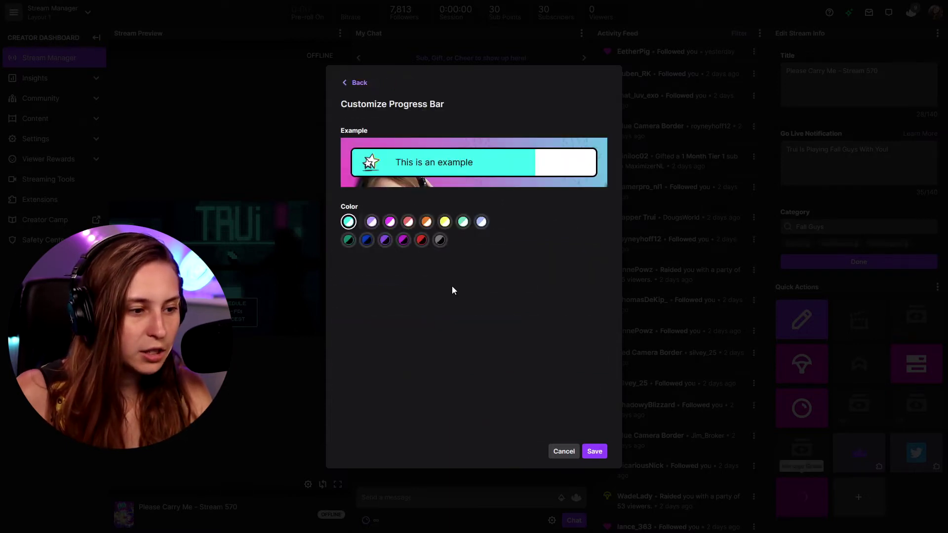
left_click(371, 223)
left_click(390, 222)
left_click(407, 222)
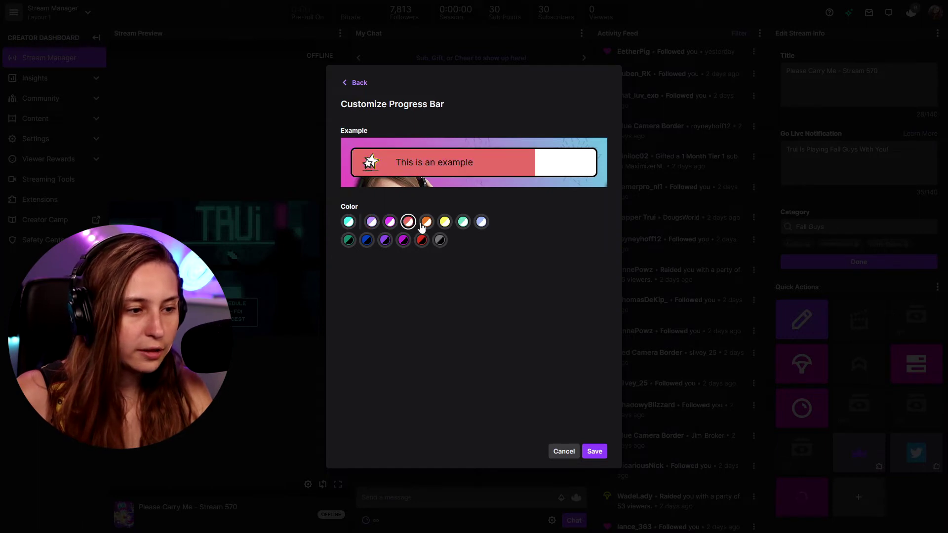
left_click(445, 222)
left_click(463, 222)
left_click(481, 221)
left_click(460, 224)
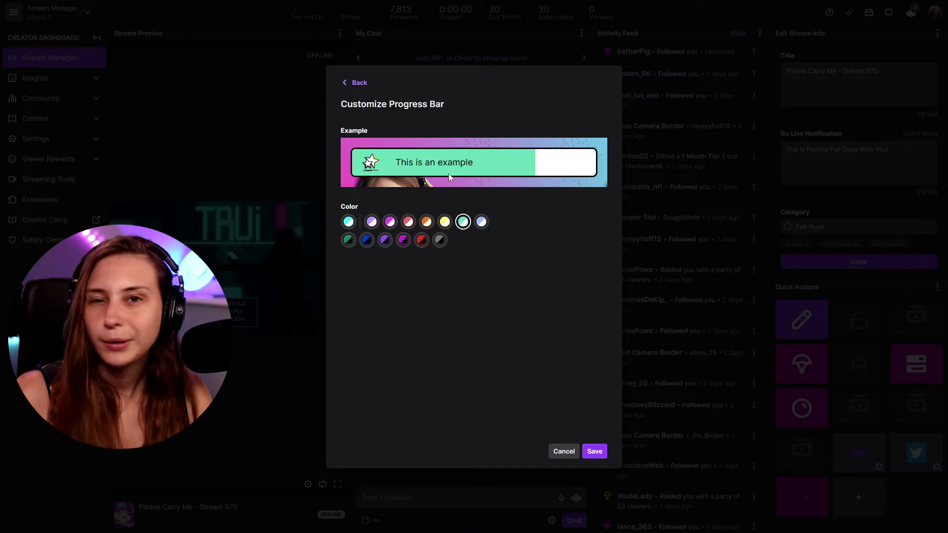
left_click(390, 221)
left_click(463, 221)
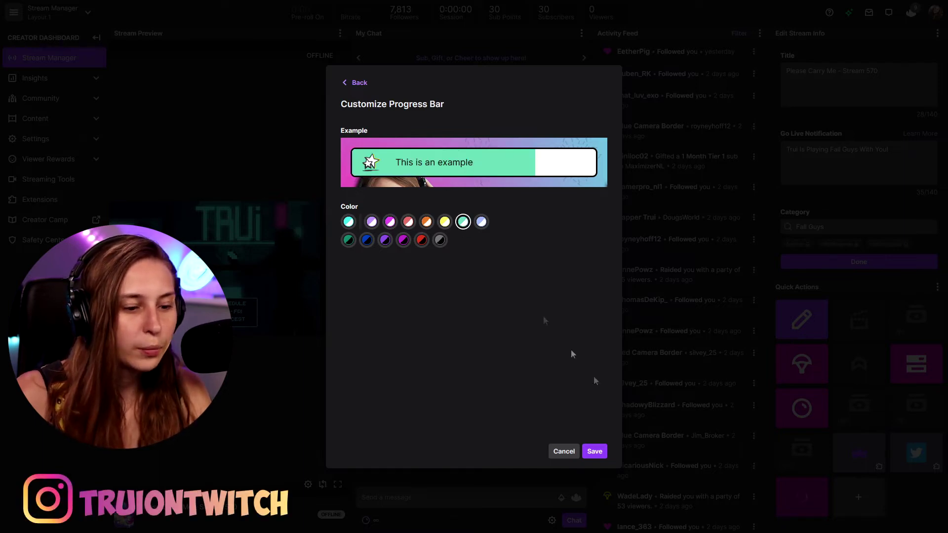
Step: Save the mint colour choice and copy the goal's Browser Source URL
left_click(595, 451)
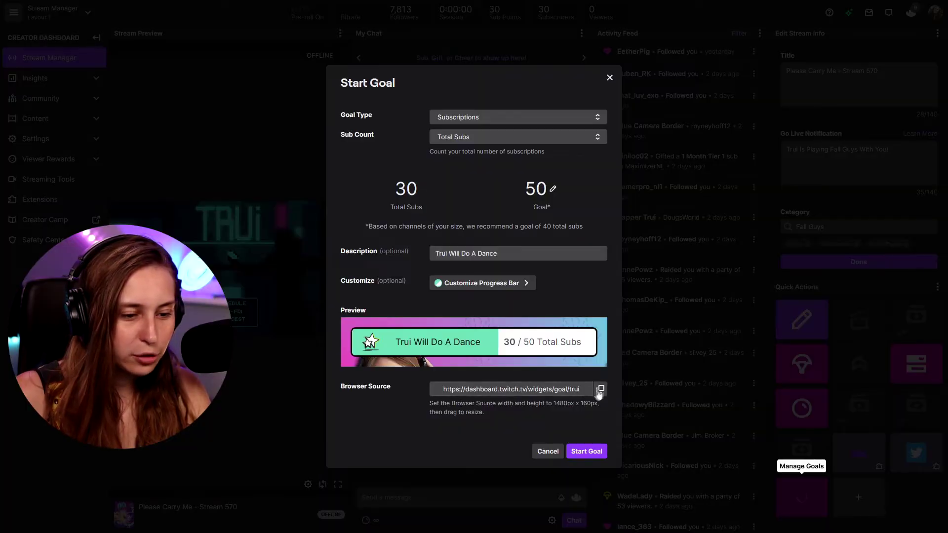
left_click(600, 390)
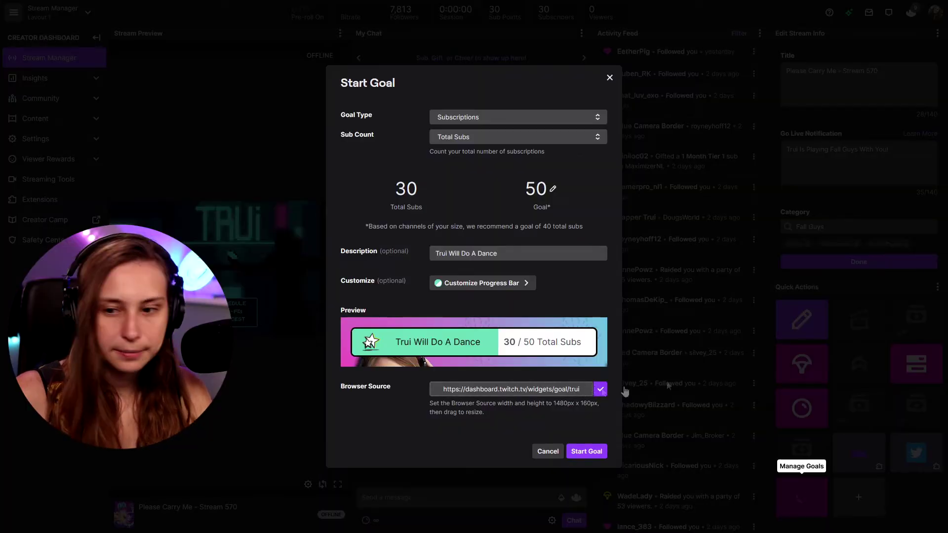
key("alt+Tab")
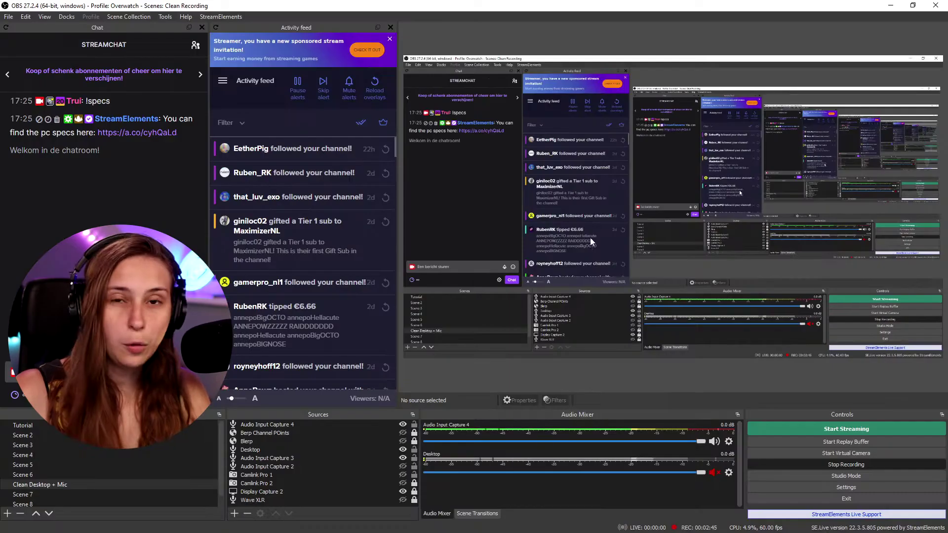
Step: Add a new Browser source named 'Sub Goal' to the OBS scene
left_click(236, 514)
left_click(261, 310)
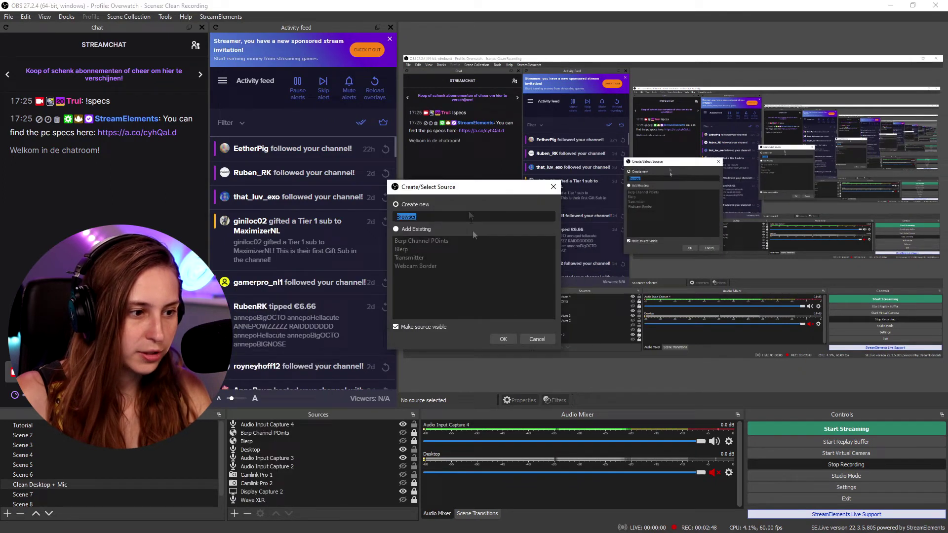
type("Sub Goal")
key("Return")
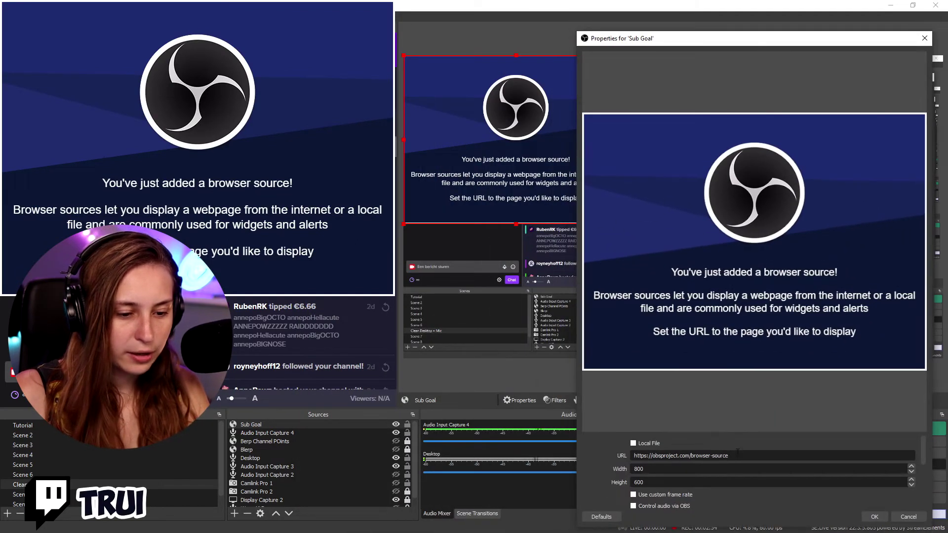
Step: Paste the copied goal widget link as the URL and set Width to 1920
left_click_drag(737, 454, 608, 449)
key("ctrl+v")
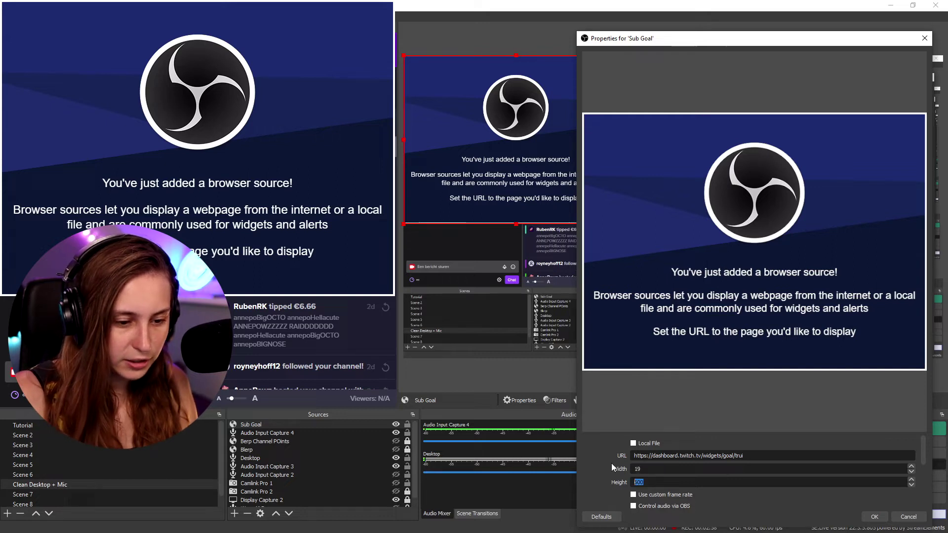
left_click(671, 468)
type("1920")
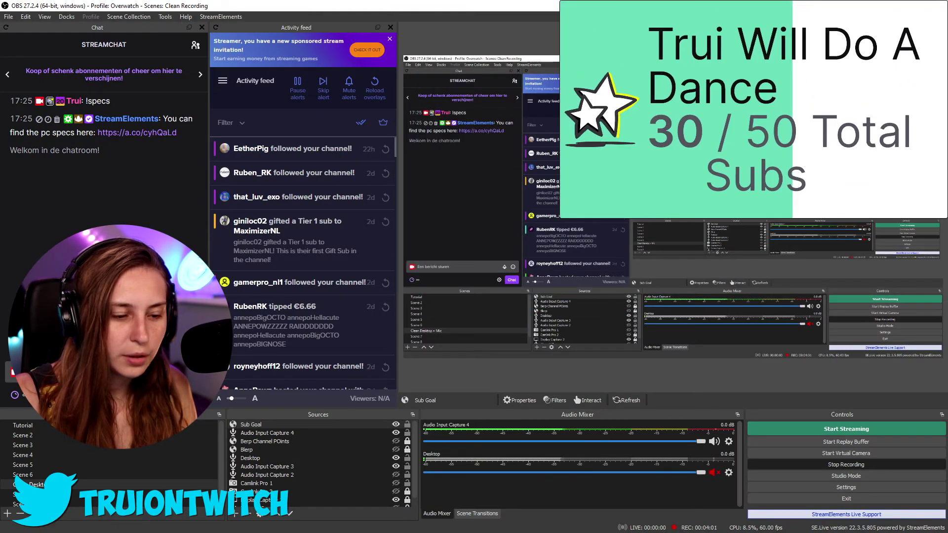
Step: Resize Sub Goal to 100x300 in Properties and move its strip down and right
right_click(340, 427)
left_click(346, 417)
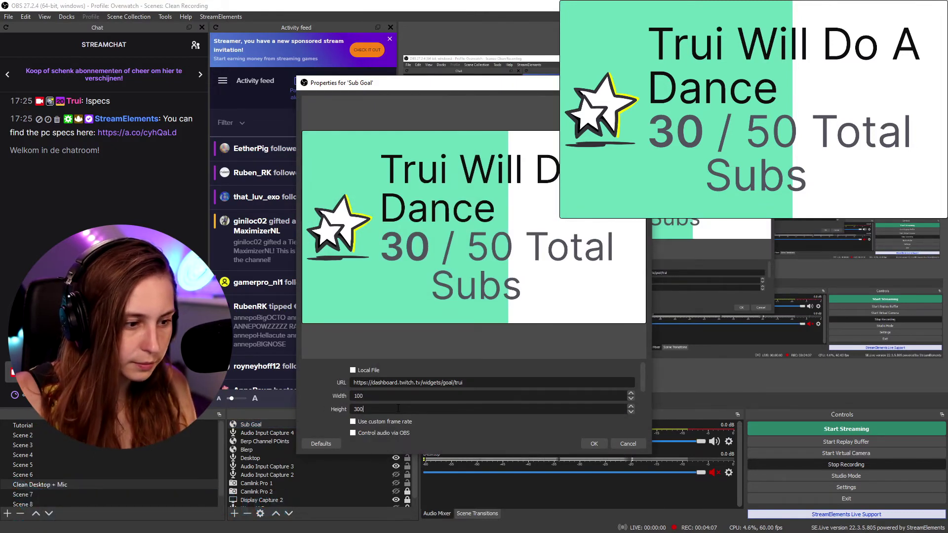
key("Return")
left_click_drag(729, 69, 753, 85)
Step: Change Sub Goal's size in Properties to width 300 and height 100
right_click(380, 426)
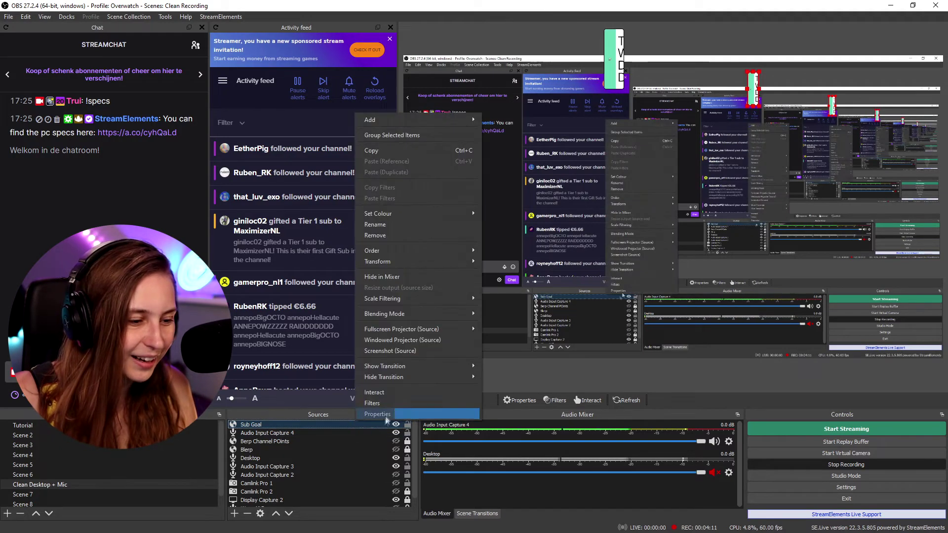
left_click(379, 414)
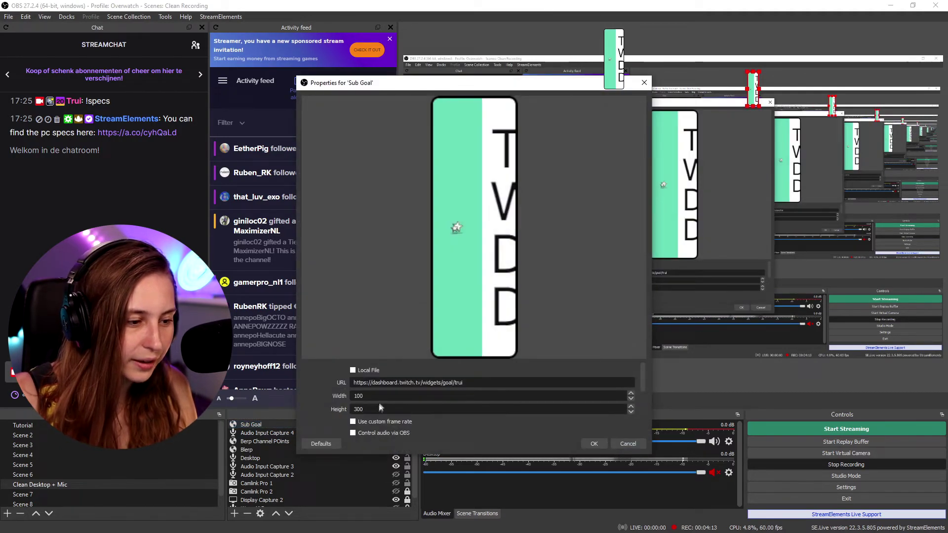
key("BackSpace")
key("BackSpace")
type("300")
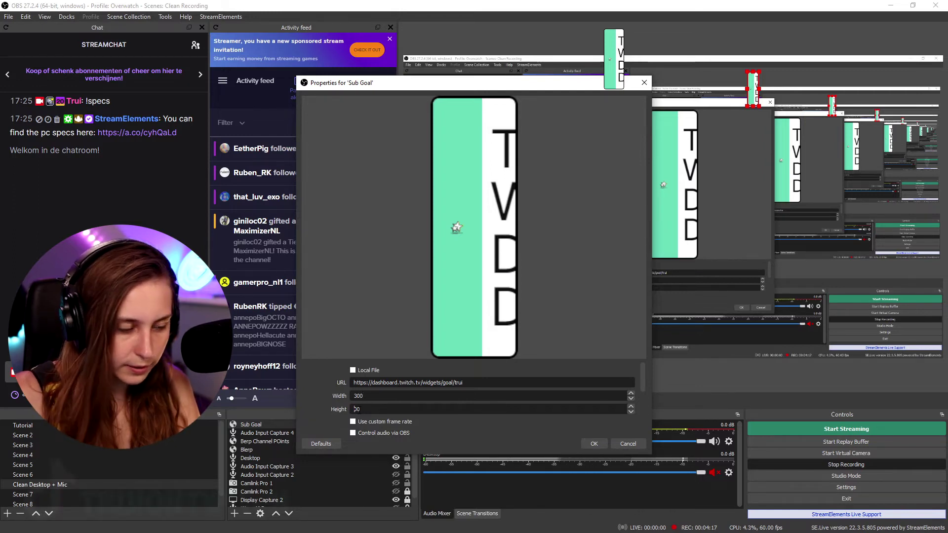
key("Return")
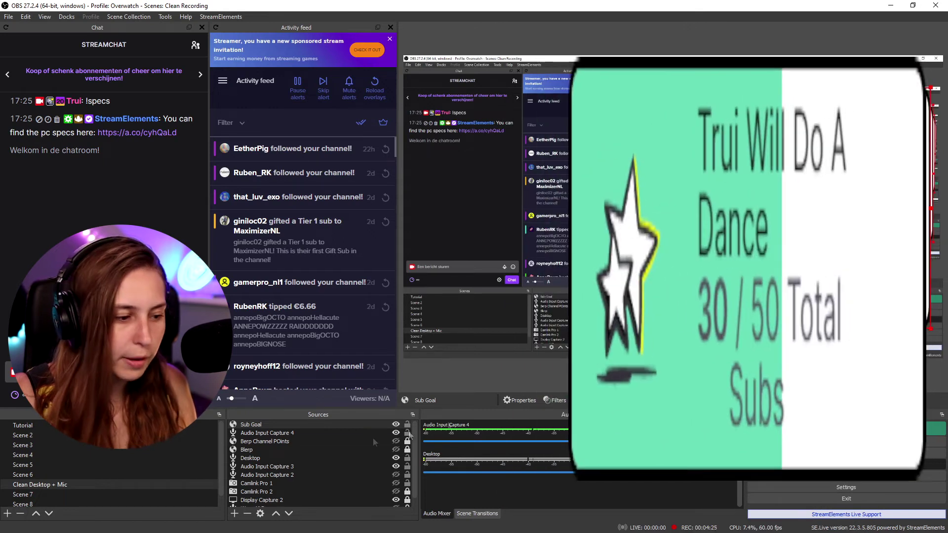
right_click(349, 424)
left_click(352, 413)
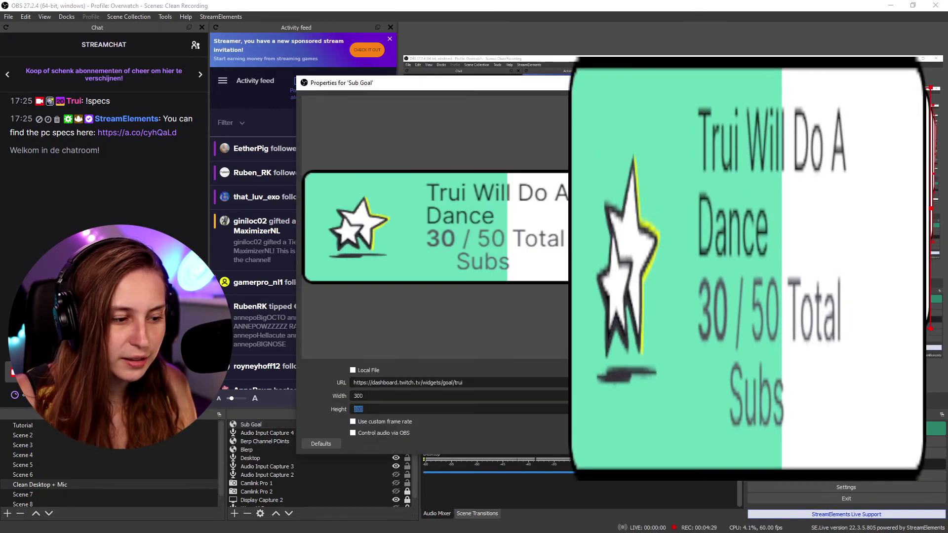
key("Tab")
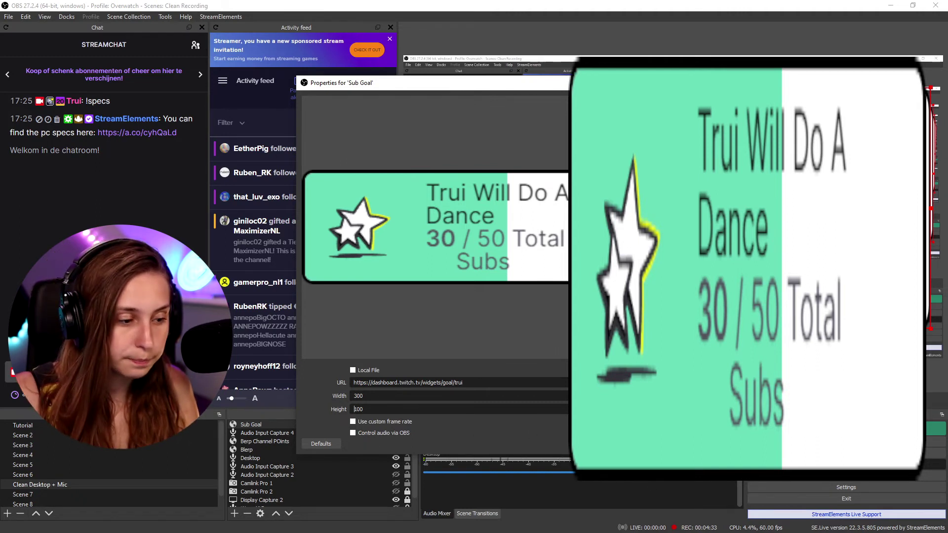
key("Return")
Step: Remove the Sub Goal source from the scene and confirm
right_click(321, 425)
left_click(345, 237)
left_click(517, 282)
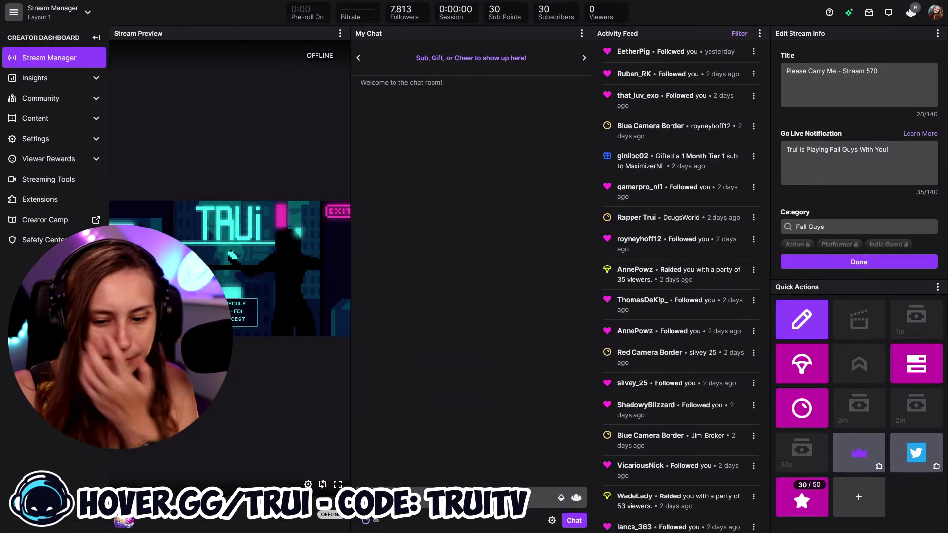
Step: Review the 30/50 dance goal and its mint progress bar, then go to the channel page
left_click(798, 499)
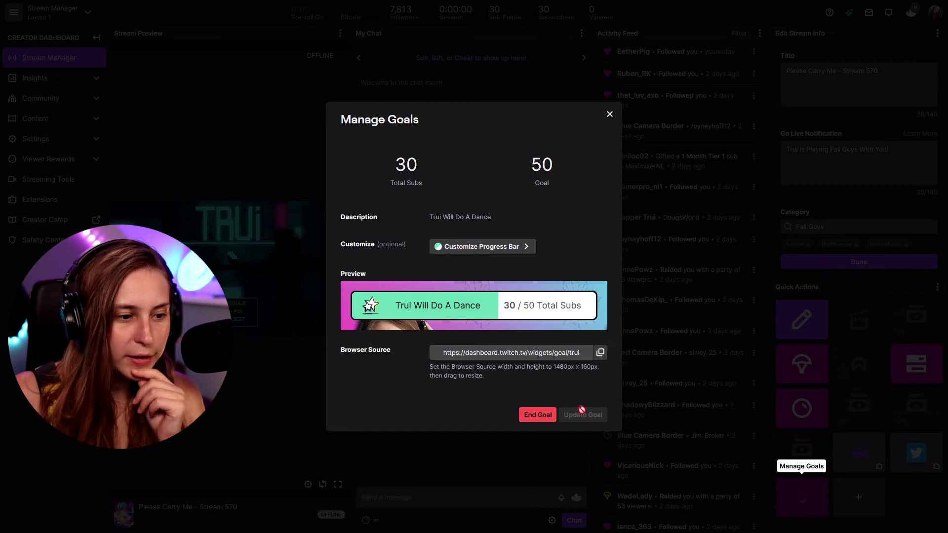
left_click(483, 256)
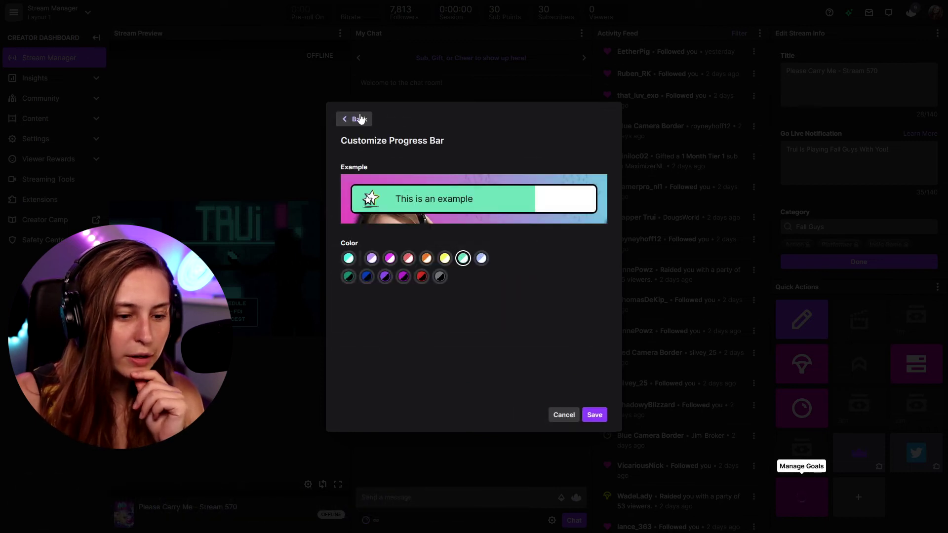
left_click(362, 119)
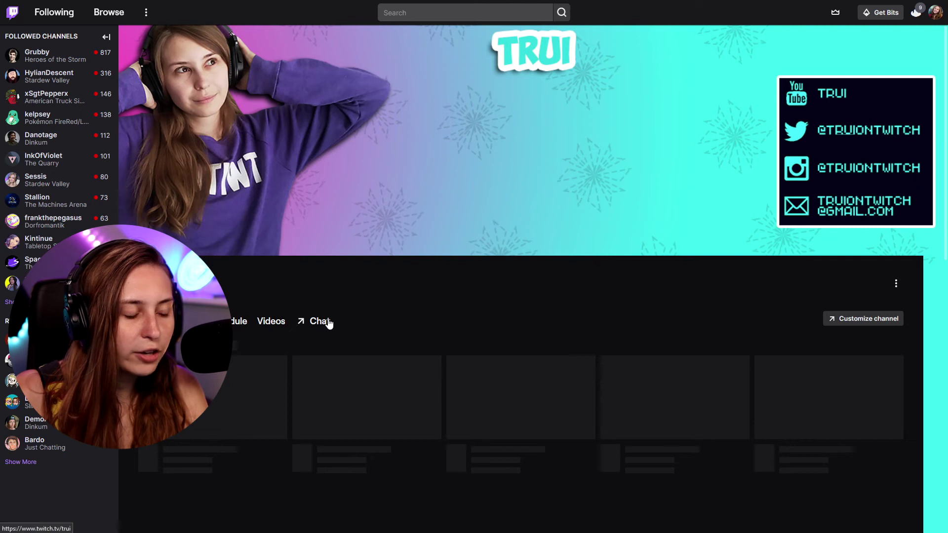
left_click(320, 321)
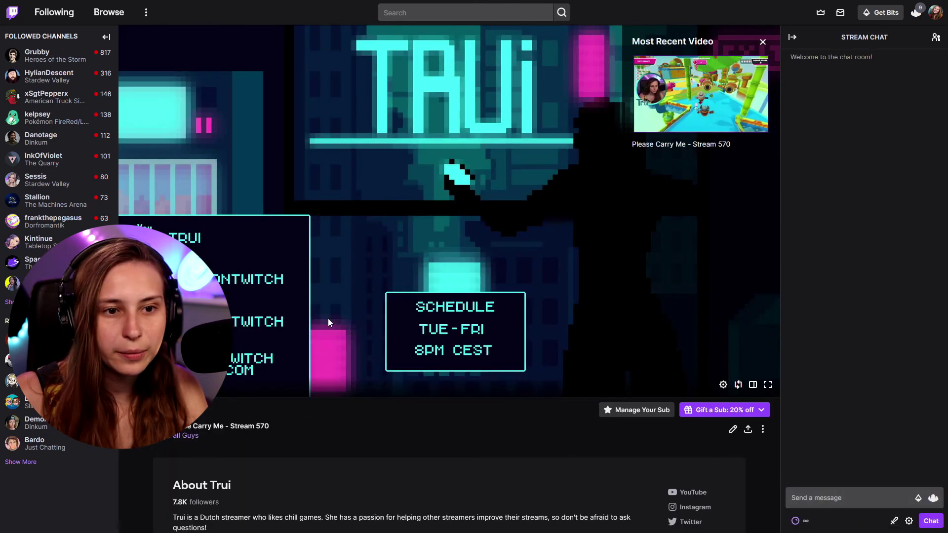
Step: Open Gift a Sub to display the 'Trui Will Do A Dance' 30/50 goal bar
left_click(723, 409)
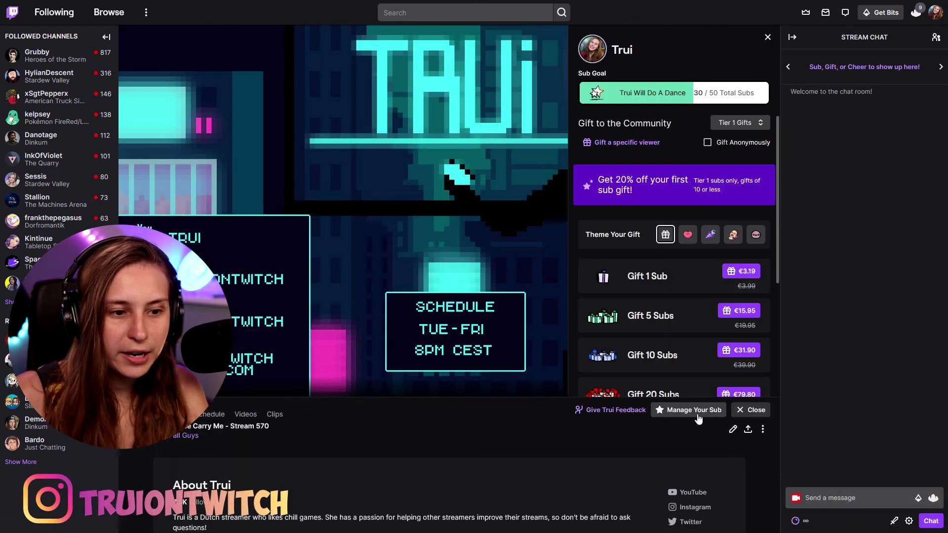
left_click_drag(585, 79, 770, 101)
left_click(707, 96)
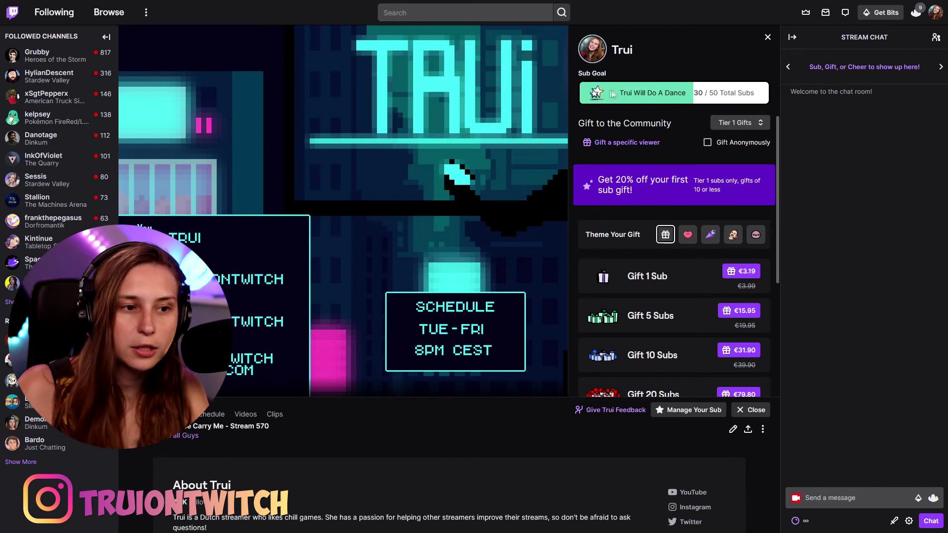
left_click_drag(616, 94, 735, 97)
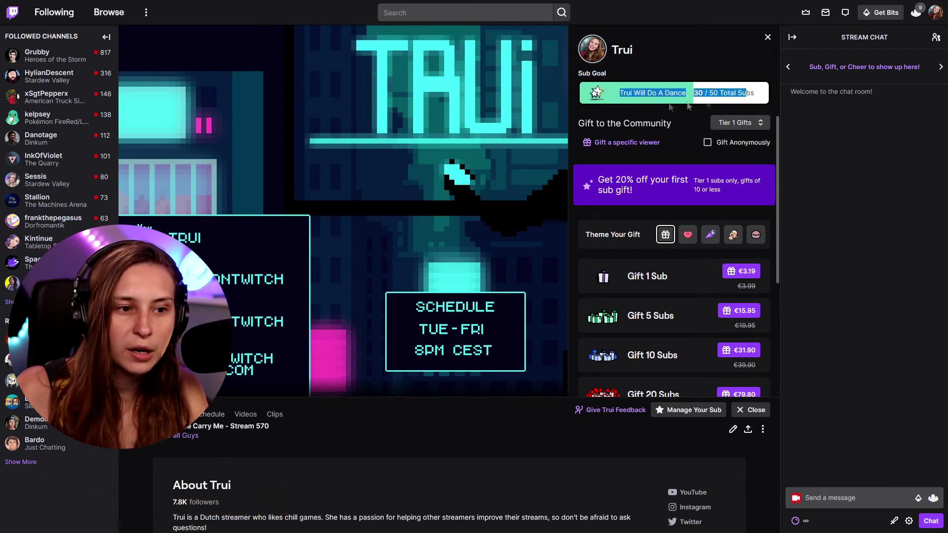
left_click(645, 100)
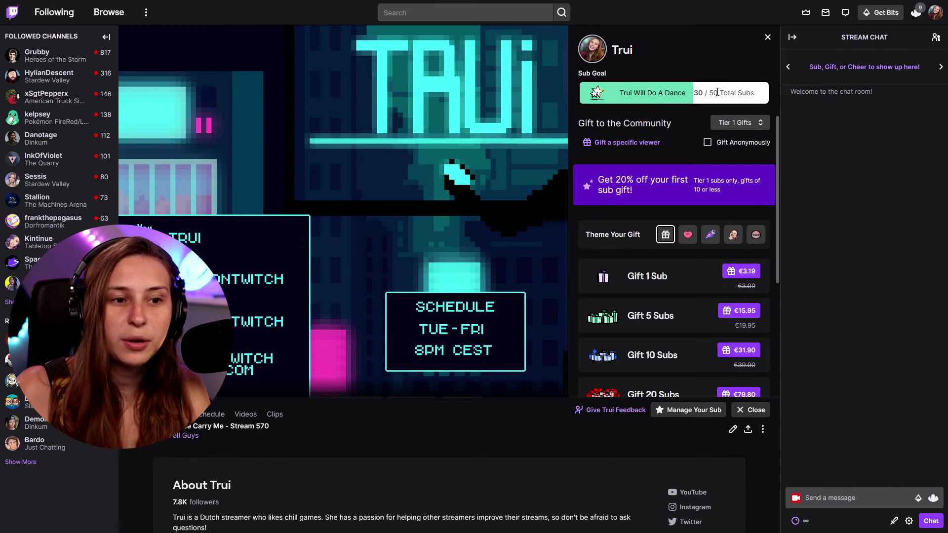